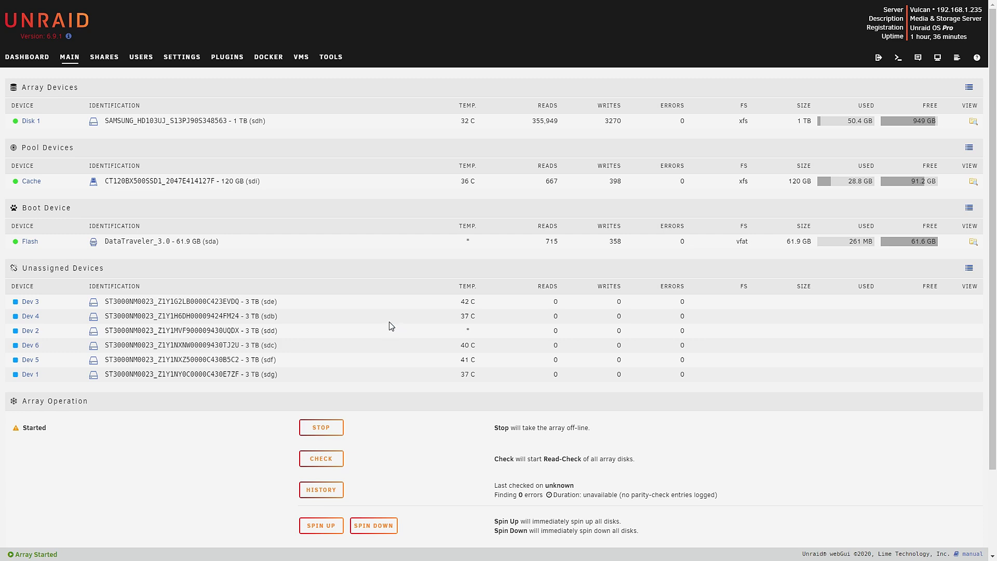
# - Stop the array, confirming the shutdown, and open the New Config utility
pyautogui.click(339, 429)
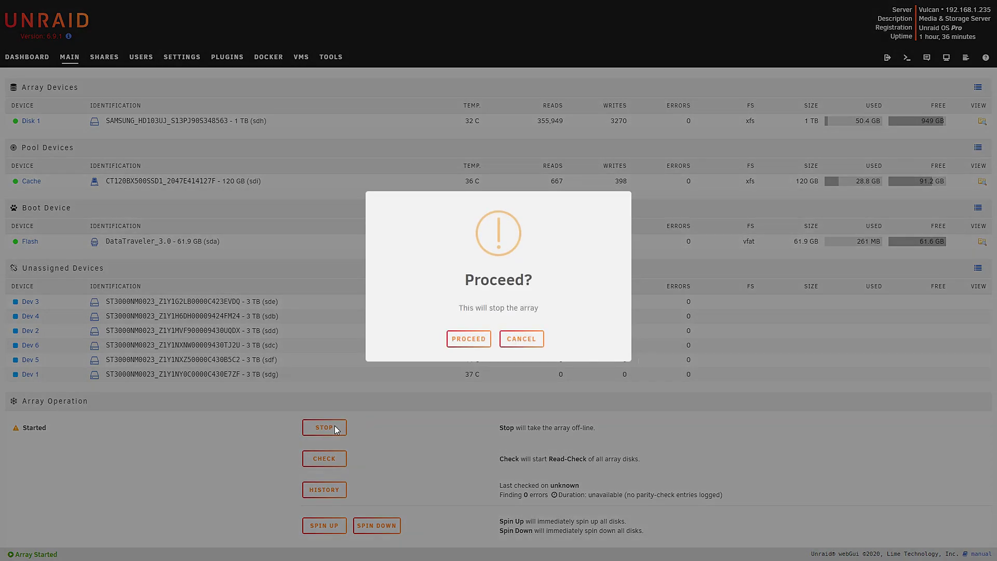
pyautogui.click(452, 336)
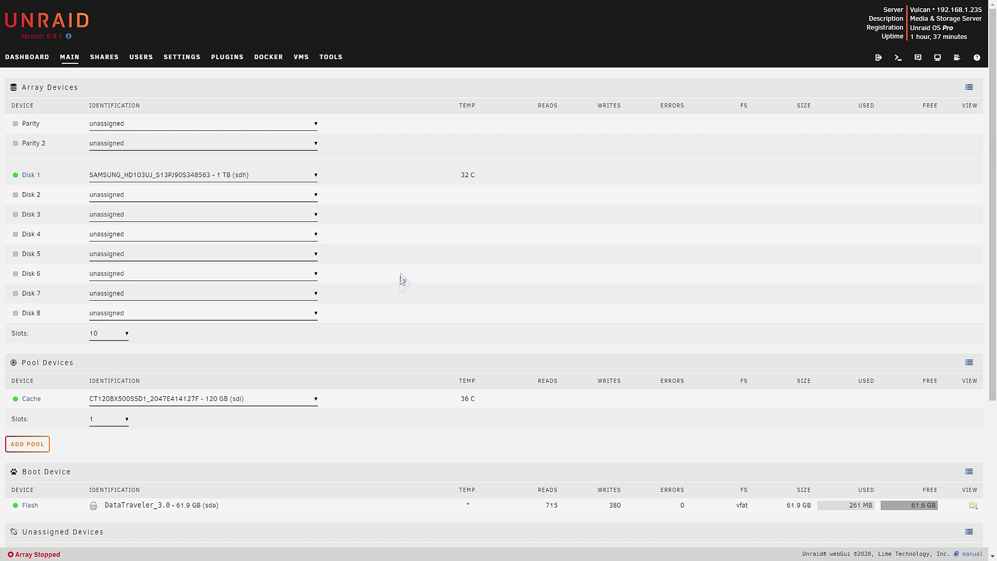
pyautogui.click(334, 57)
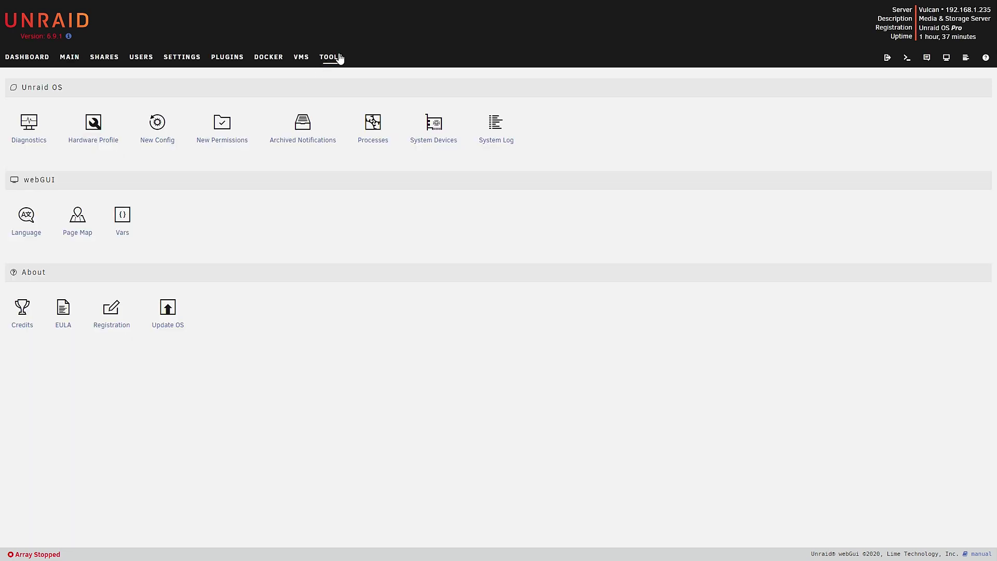
pyautogui.click(158, 131)
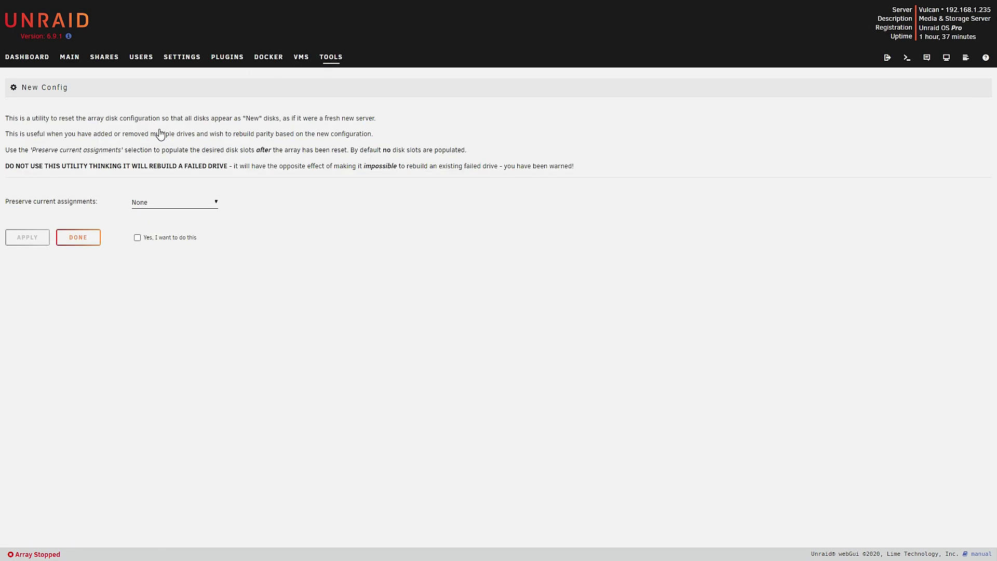
# - Reset the array disk configuration while preserving only the current pool slot assignments
pyautogui.click(139, 202)
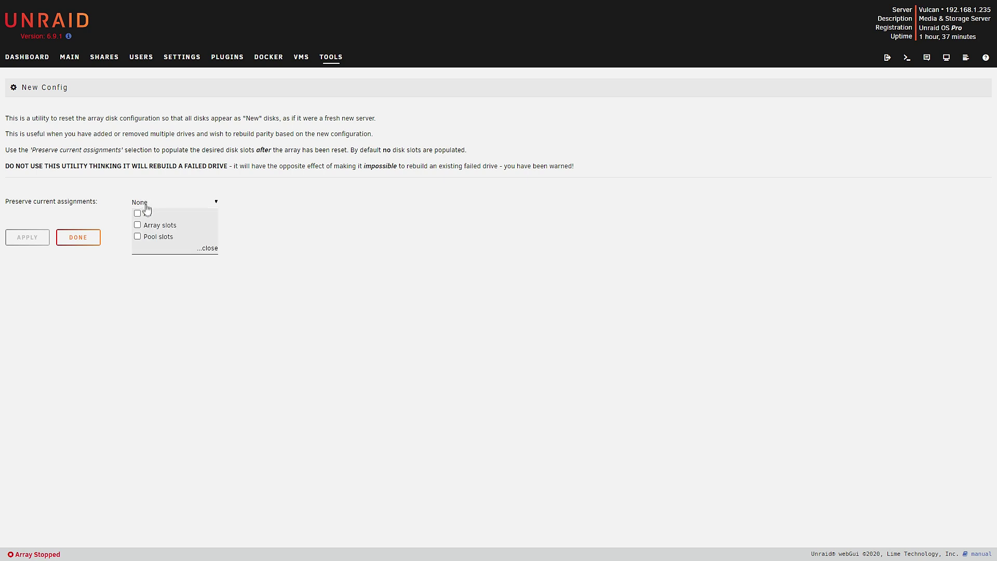
pyautogui.click(137, 236)
pyautogui.click(138, 280)
pyautogui.click(138, 238)
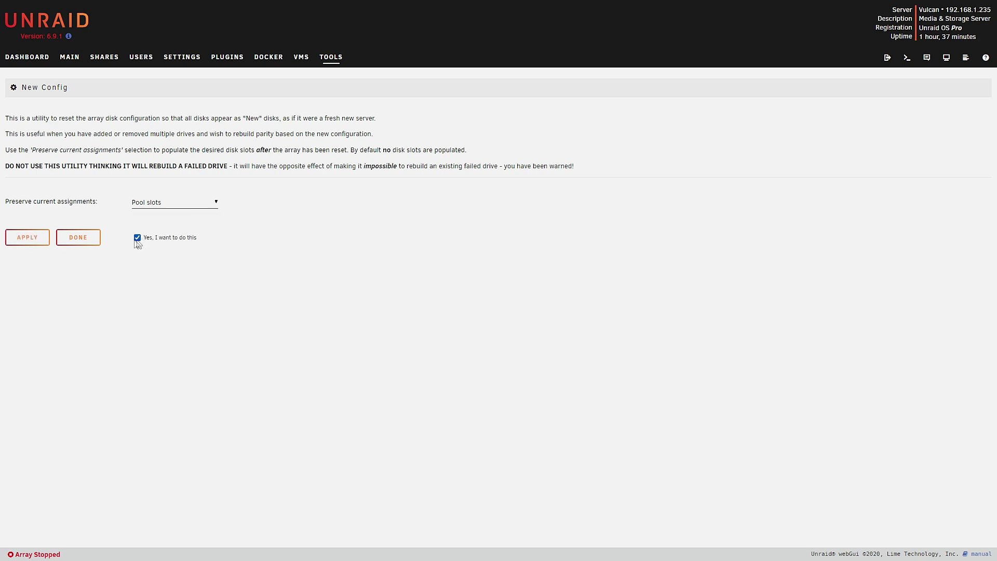
pyautogui.click(41, 239)
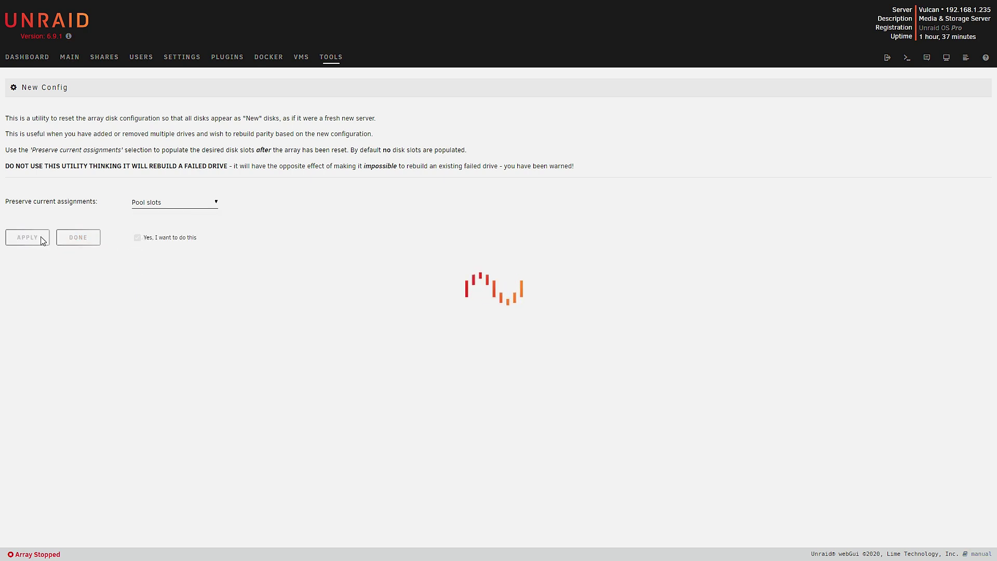
# - Assign the 3 TB drive sdg to the Parity slot of the array
pyautogui.click(65, 61)
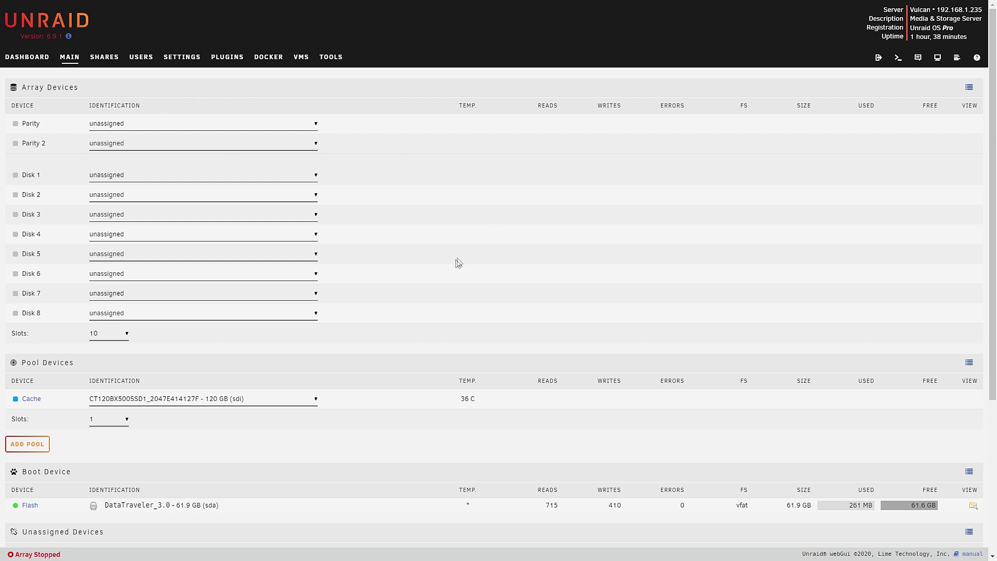
pyautogui.scroll(-4, 305, 301)
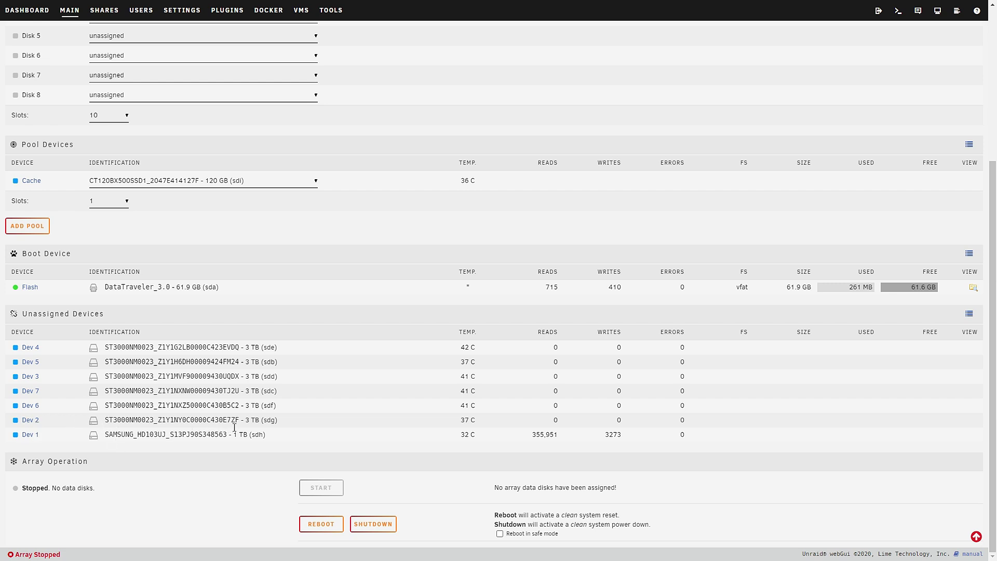
pyautogui.moveTo(227, 422); pyautogui.dragTo(243, 425)
pyautogui.scroll(4, 263, 439)
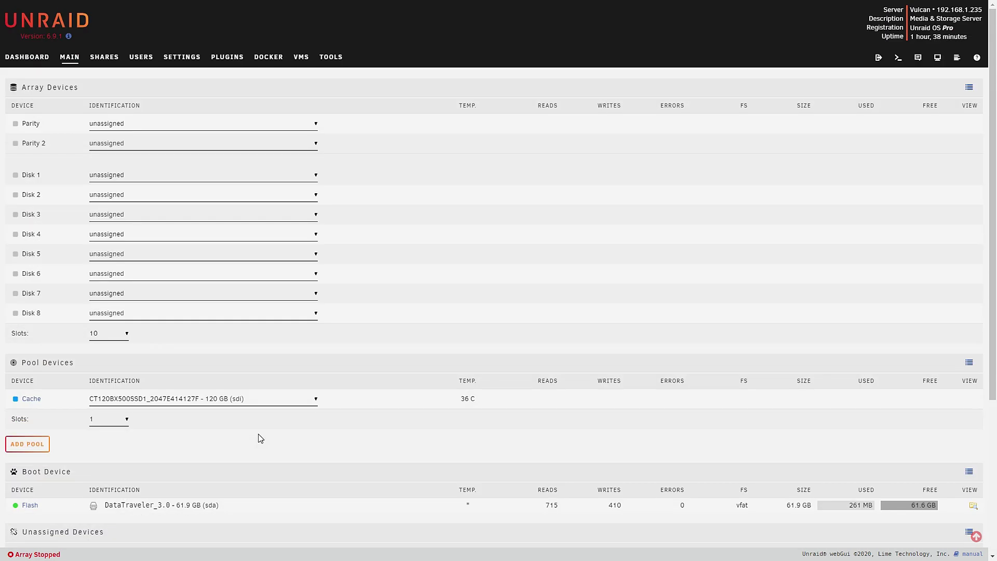
pyautogui.click(140, 122)
pyautogui.click(221, 197)
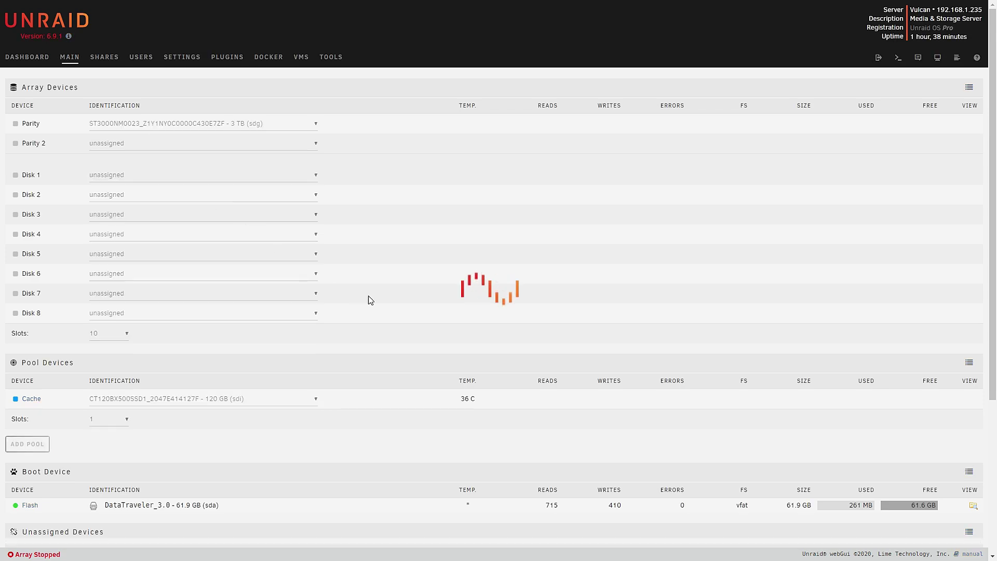
# - Assign the 3 TB drive sde to Disk 1 and the 3 TB drive sdd to Disk 2
pyautogui.scroll(-4, 393, 451)
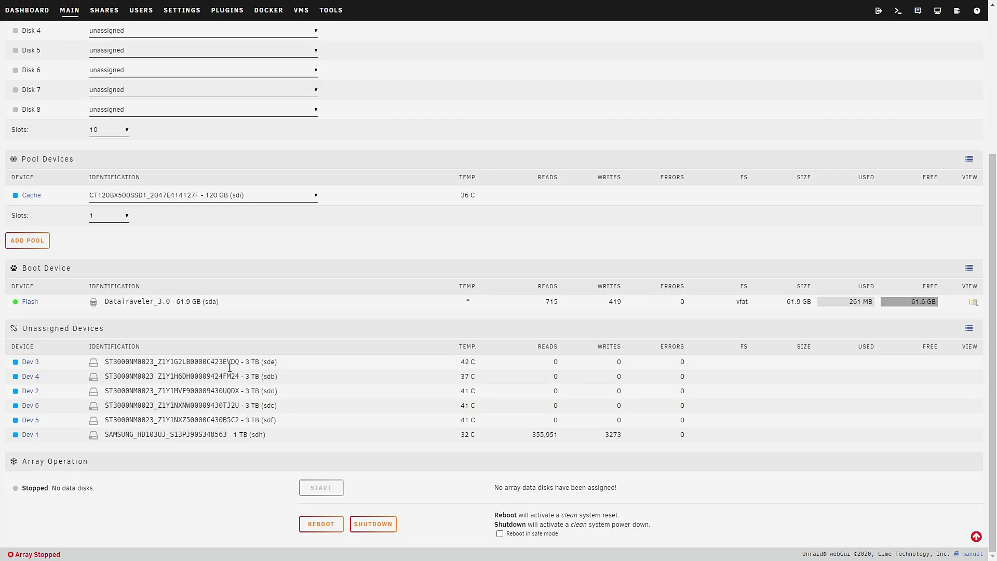
pyautogui.scroll(4, 229, 368)
pyautogui.click(122, 176)
pyautogui.click(196, 188)
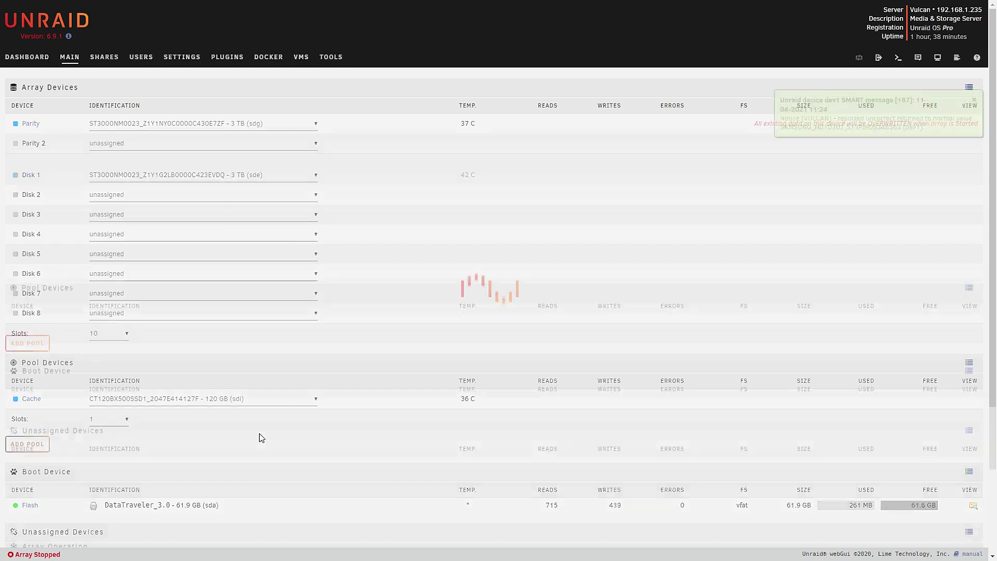
pyautogui.scroll(-3, 253, 423)
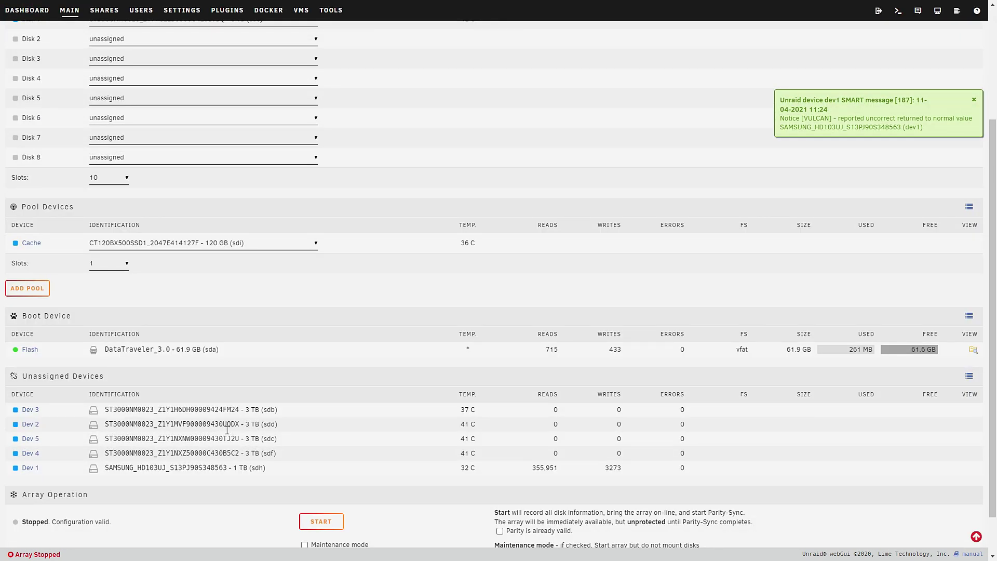
pyautogui.scroll(3, 229, 318)
pyautogui.click(183, 226)
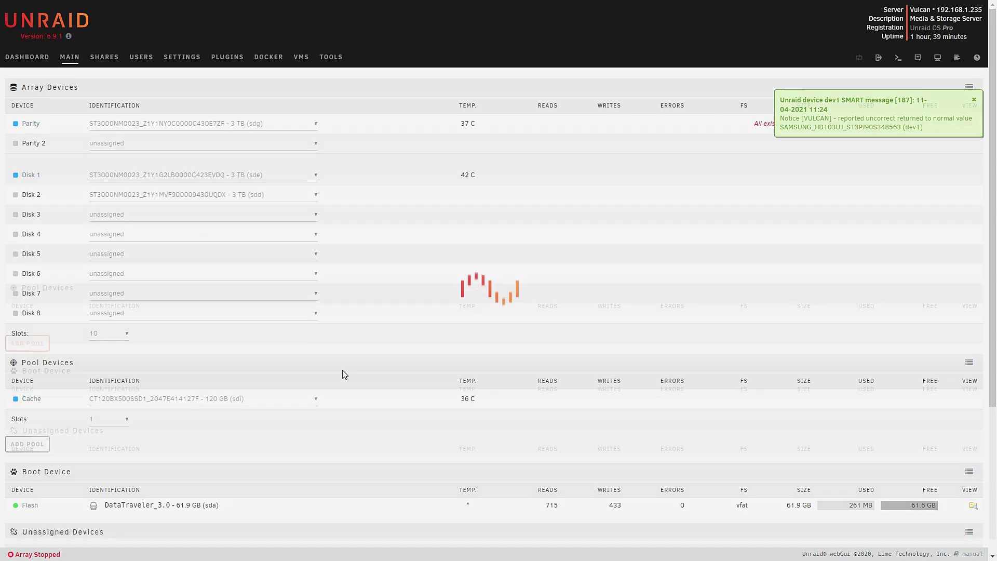
# - Assign the remaining 3 TB drives sdb, sdf and sdc to the Disk 3, Disk 4 and Disk 5 slots
pyautogui.scroll(-3, 239, 369)
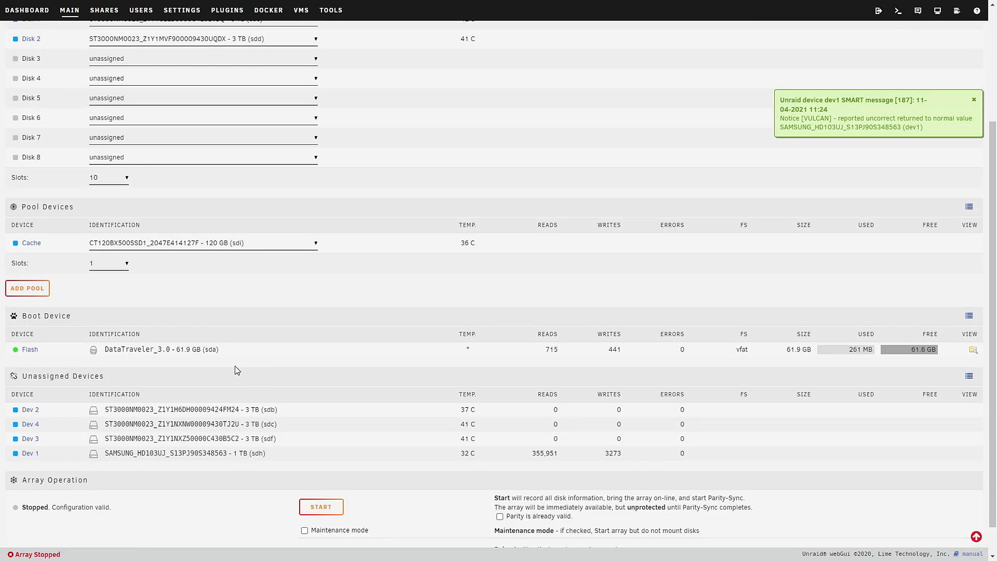
pyautogui.scroll(3, 237, 370)
pyautogui.click(177, 216)
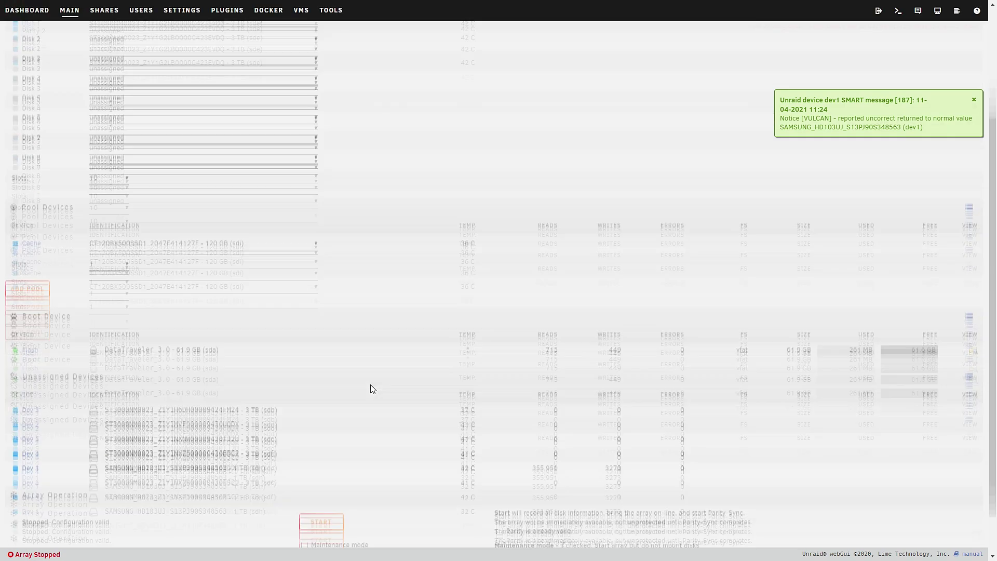
pyautogui.scroll(3, 171, 146)
pyautogui.click(180, 179)
pyautogui.scroll(5, 208, 311)
pyautogui.click(153, 217)
pyautogui.click(201, 238)
pyautogui.click(200, 132)
pyautogui.click(214, 165)
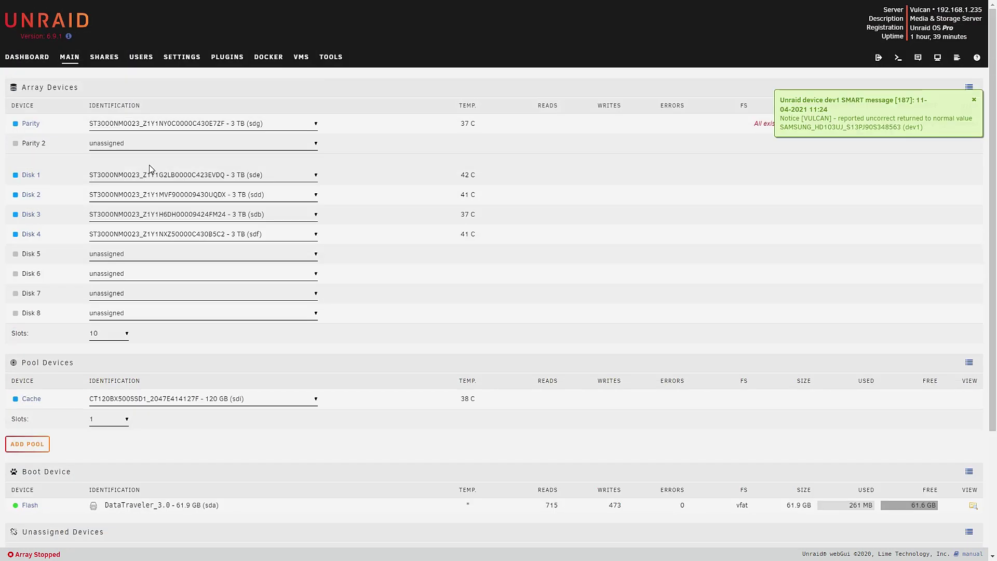
pyautogui.click(145, 279)
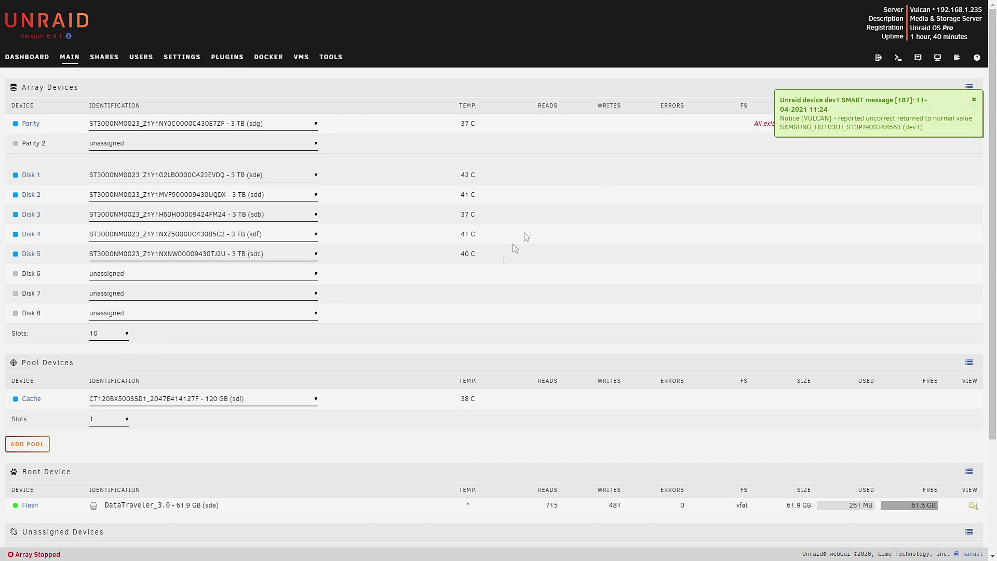
# - Start the array with the new disk assignments, accepting that the parity disk's content is overwritten
pyautogui.scroll(-3, 478, 302)
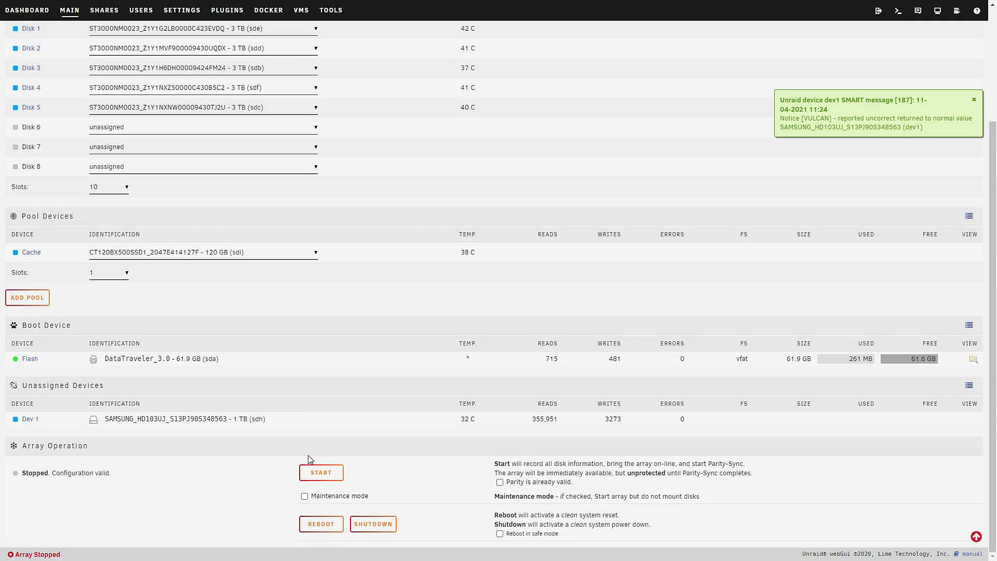
pyautogui.click(316, 473)
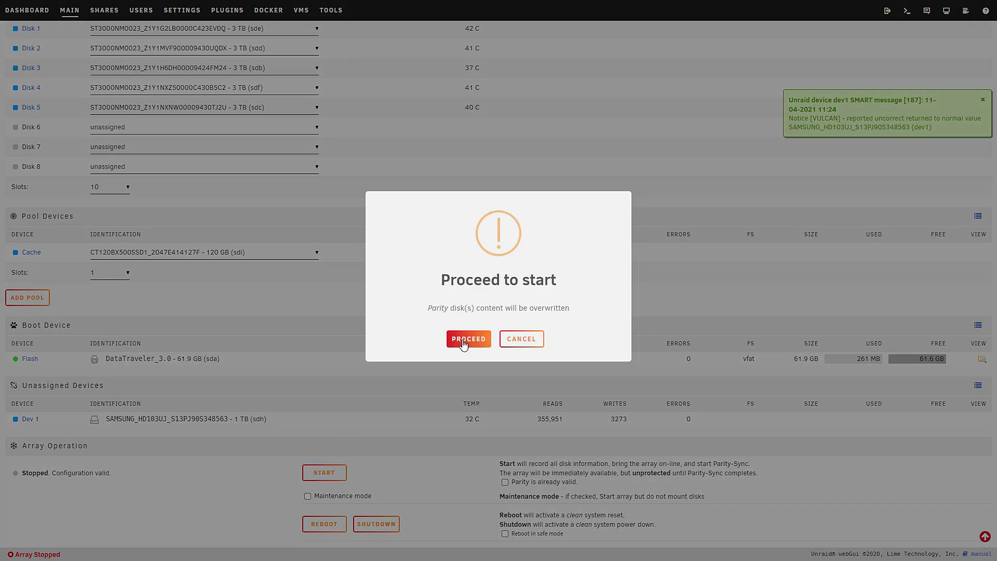
pyautogui.click(463, 343)
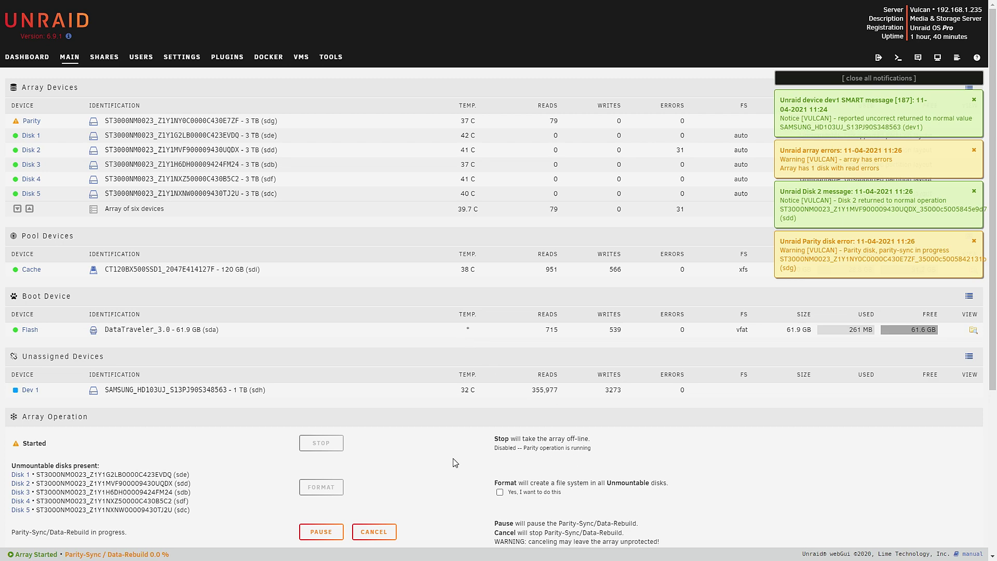
# - Format all unmountable disks in the array, acknowledging the data loss warning
pyautogui.click(499, 492)
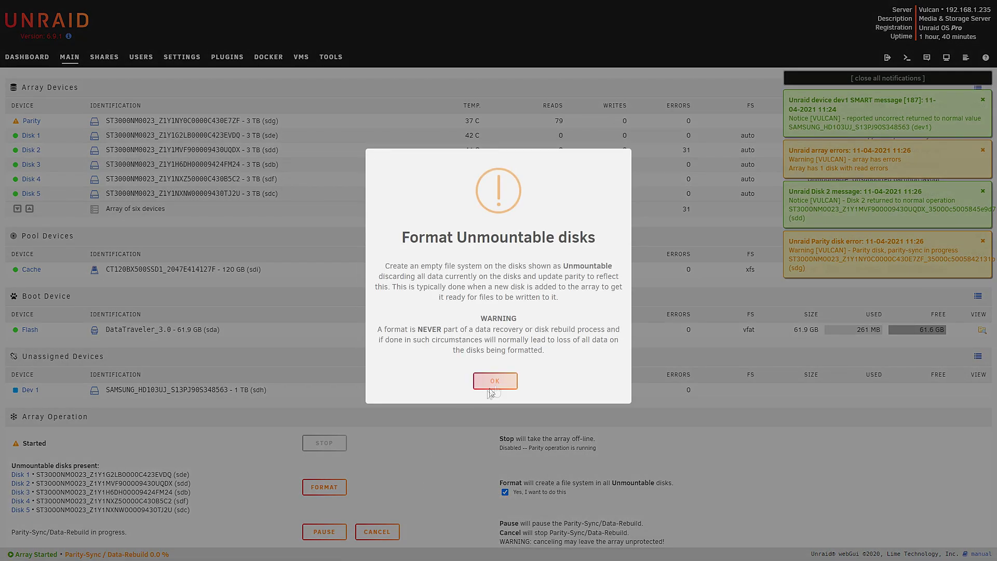
pyautogui.click(488, 385)
pyautogui.click(310, 488)
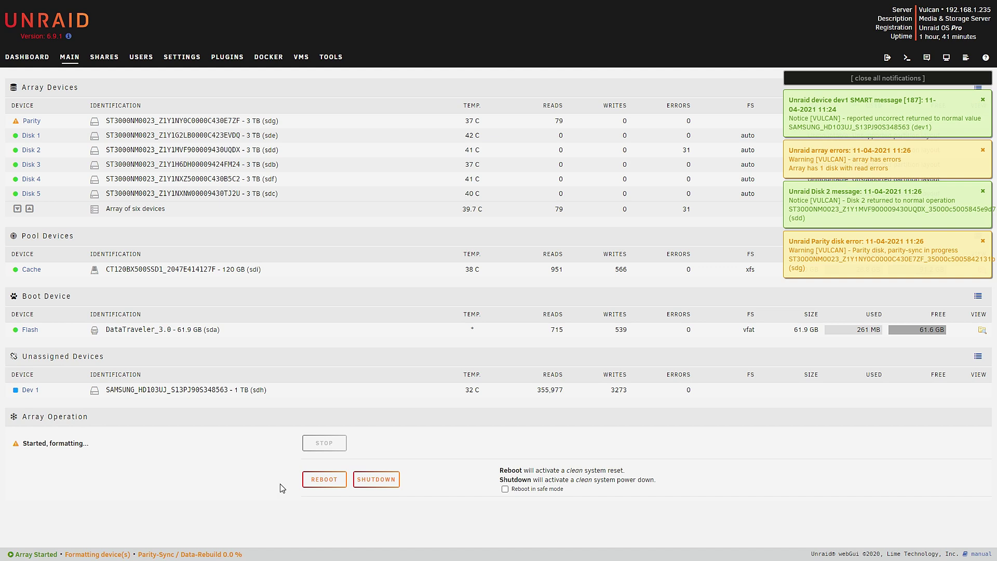
# - Dismiss all the disk, array error and parity sync notifications
pyautogui.click(982, 240)
pyautogui.click(982, 191)
pyautogui.click(983, 149)
pyautogui.click(983, 100)
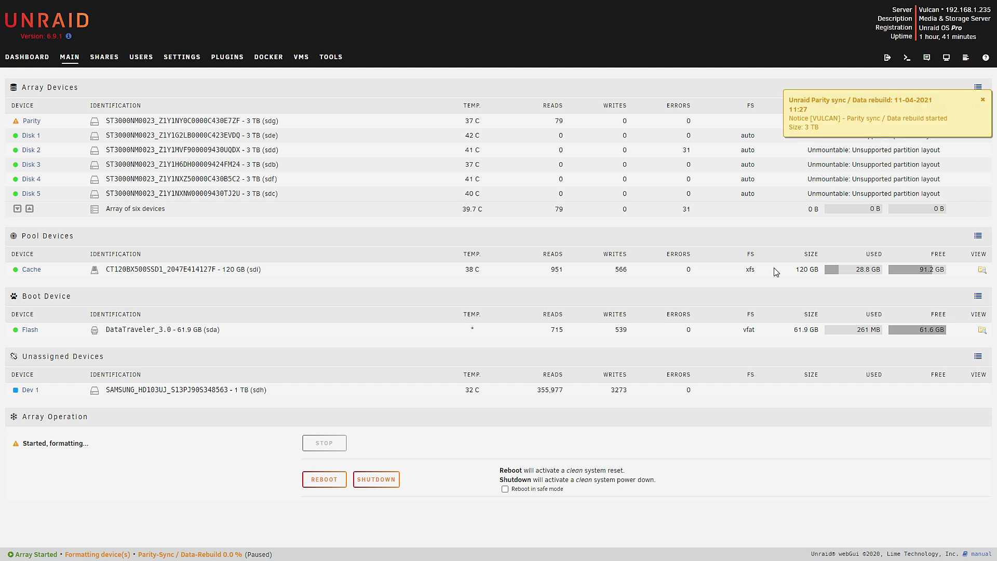
pyautogui.click(982, 99)
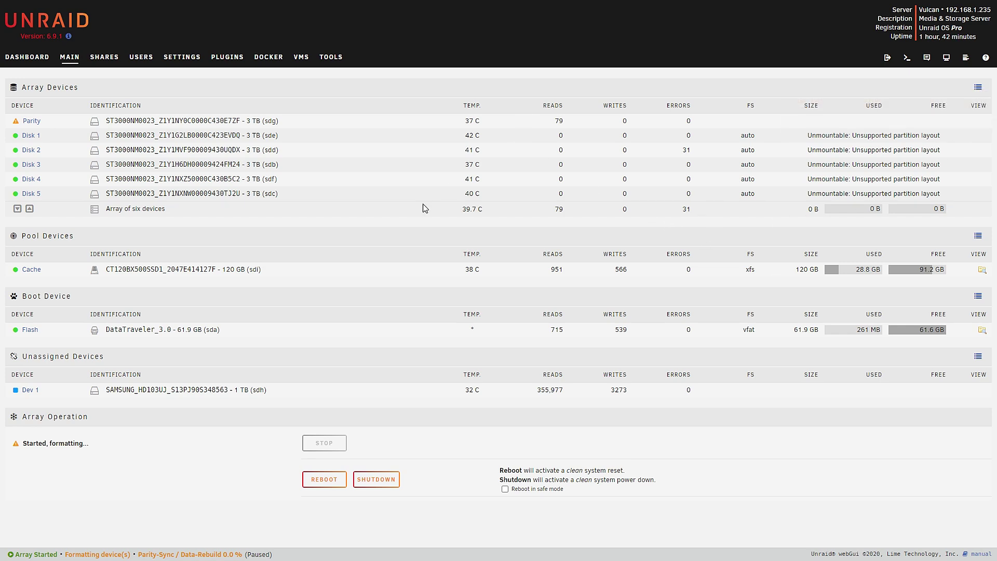
# - Check the formatting progress of the array disks and review the server, parity and array status on the dashboard
pyautogui.click(28, 59)
pyautogui.click(67, 59)
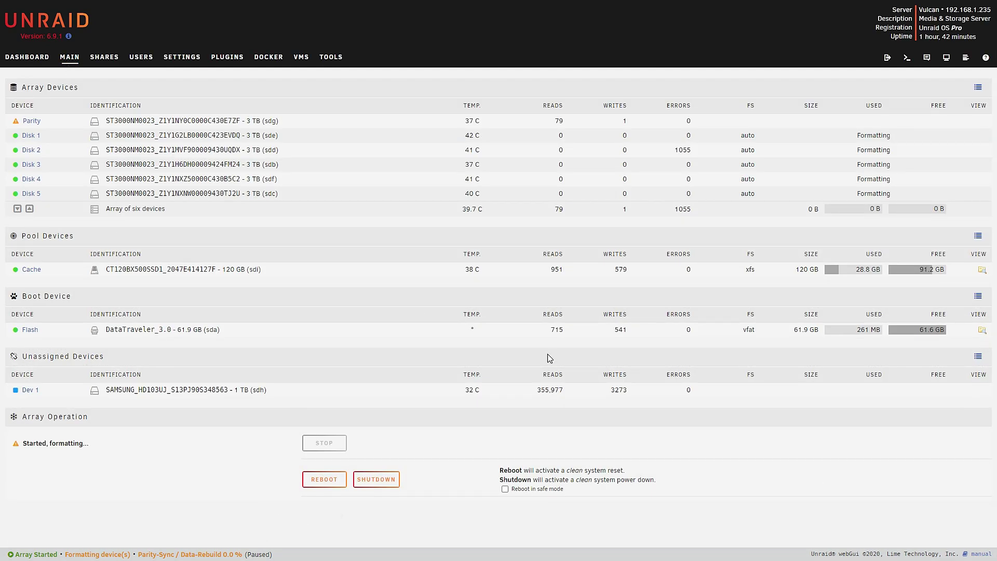
pyautogui.click(27, 58)
pyautogui.scroll(-1, 164, 241)
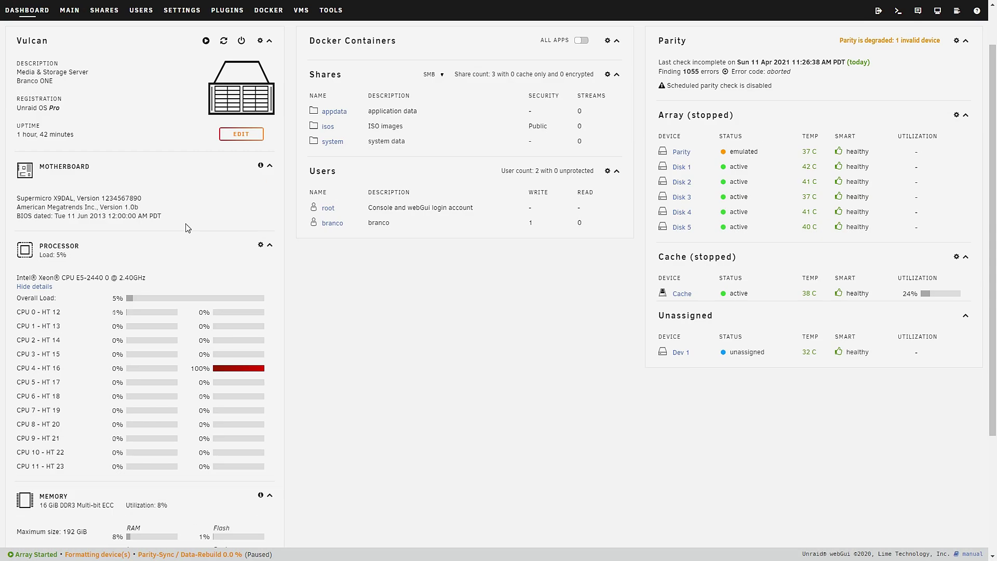
pyautogui.scroll(1, 187, 229)
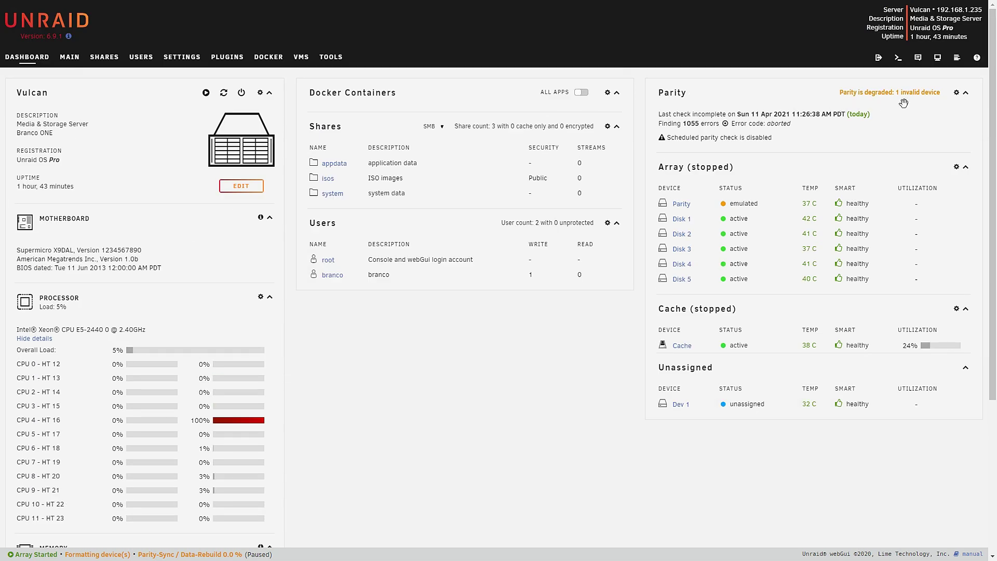
# - Schedule a daily parity check at 00:00 that writes corrections to the parity disk
pyautogui.click(956, 93)
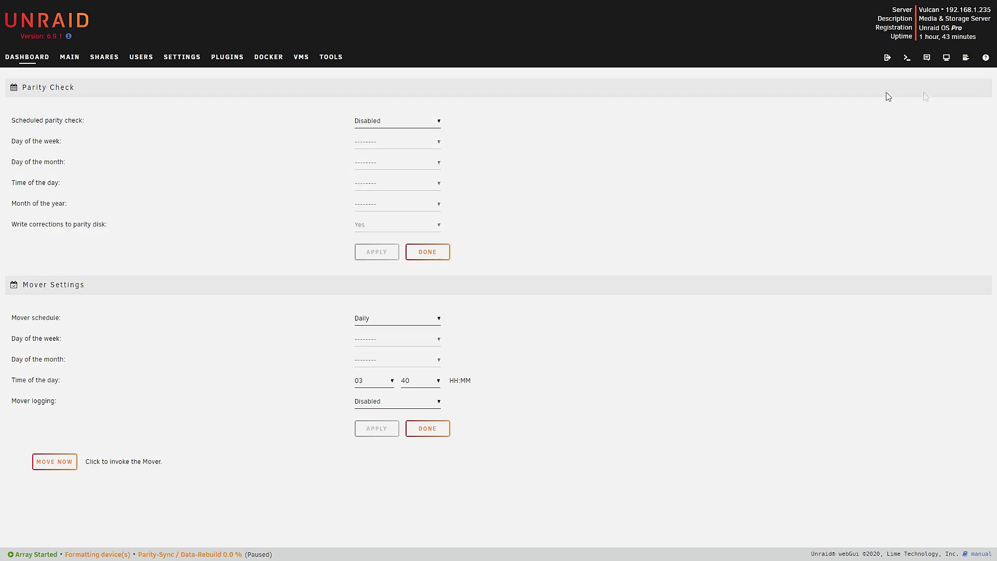
pyautogui.click(383, 144)
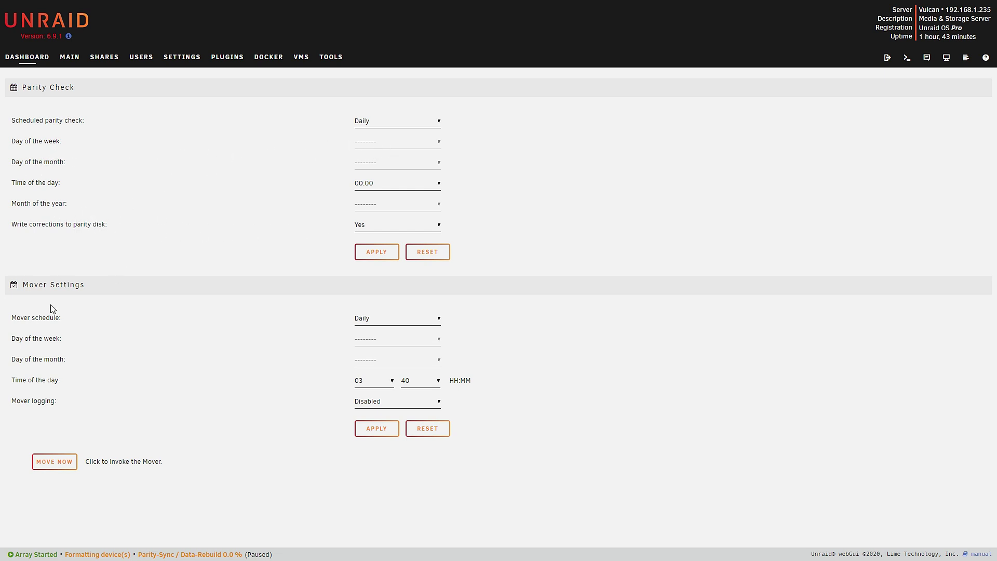
pyautogui.click(389, 259)
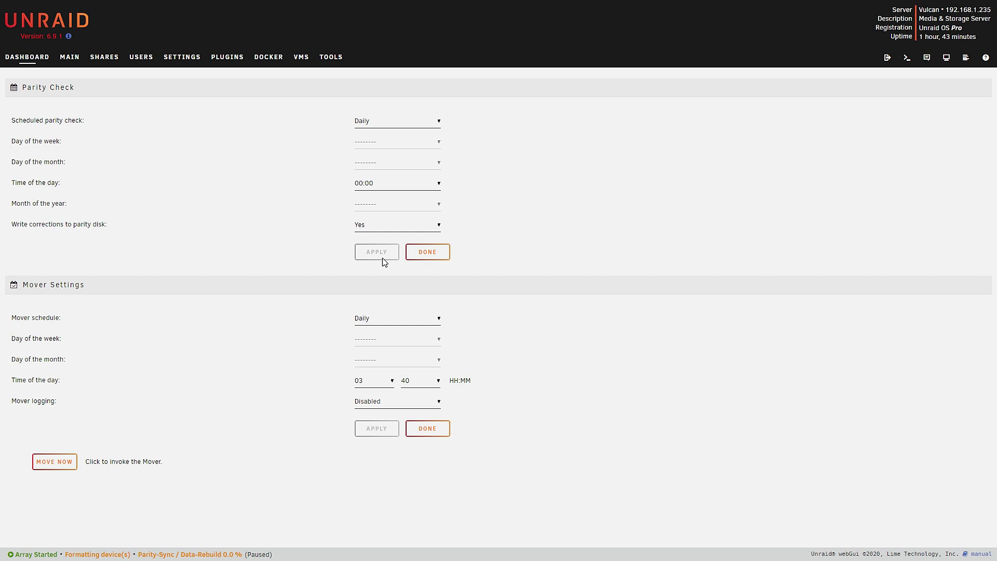
pyautogui.click(410, 256)
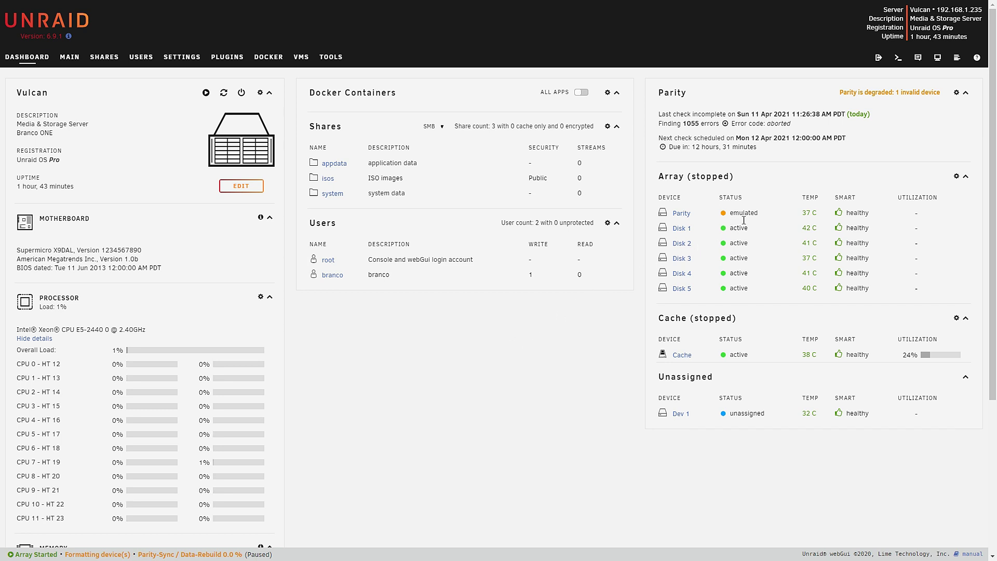
# - Start a new user share on the Unraid array and name it Share
pyautogui.click(71, 59)
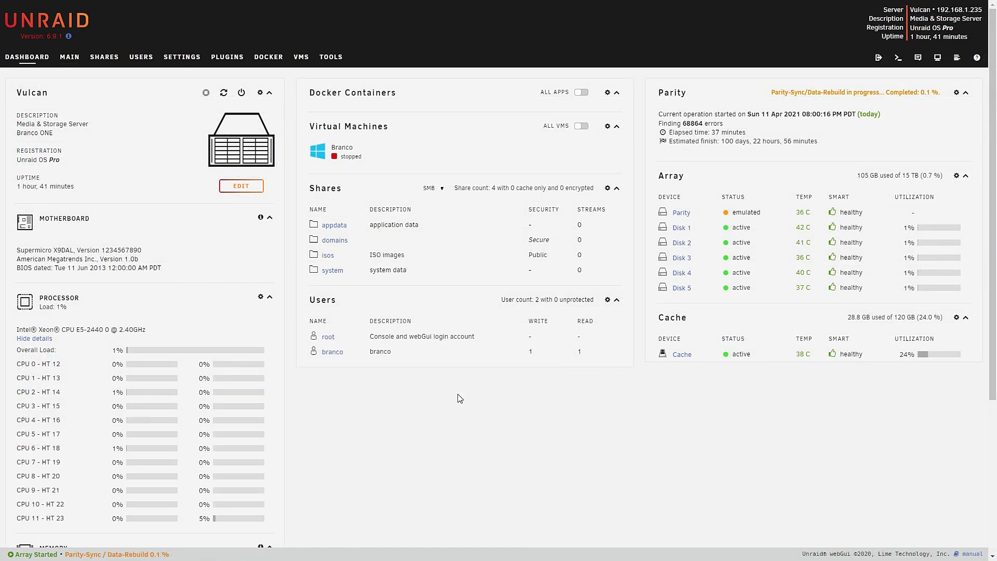
pyautogui.click(97, 60)
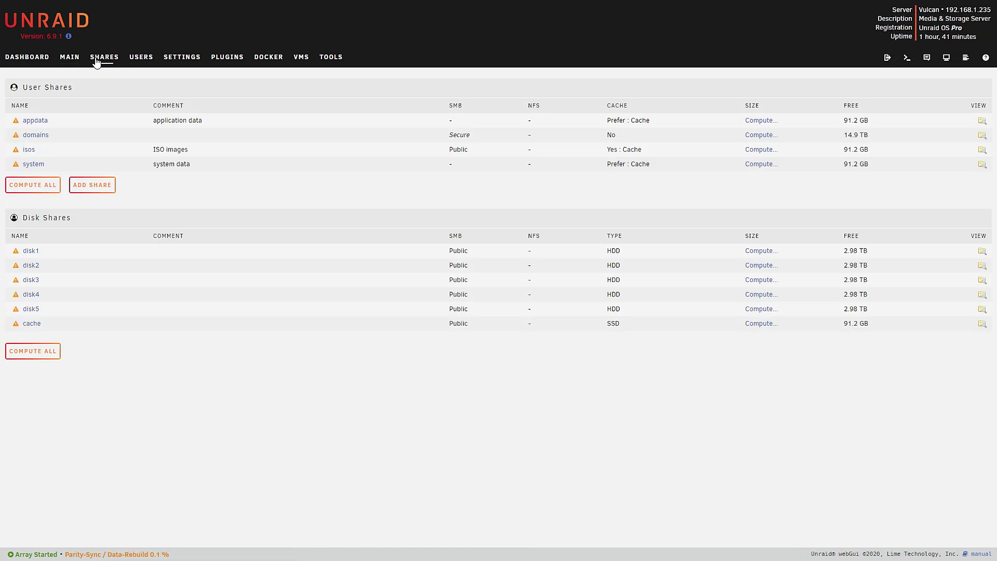
pyautogui.click(87, 188)
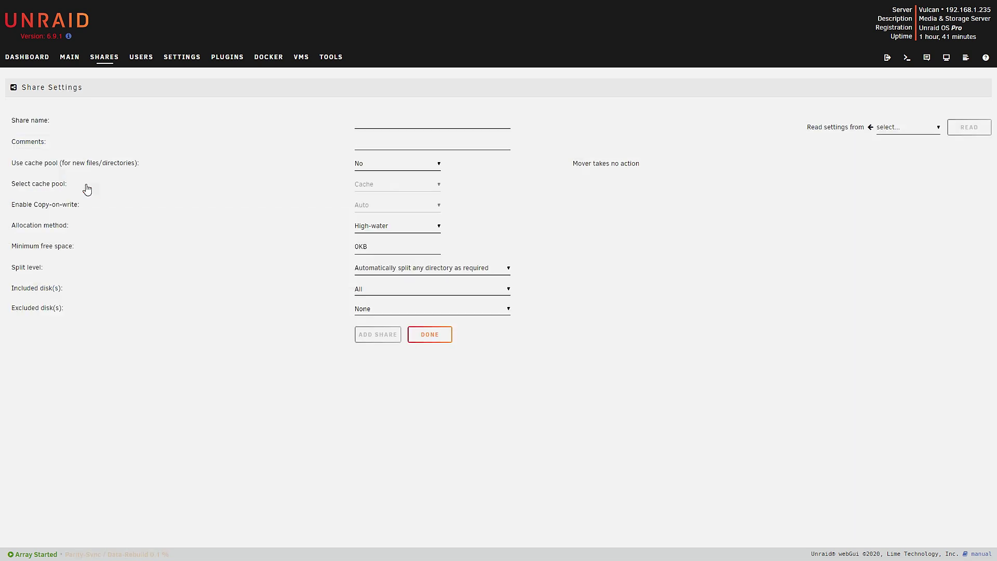
pyautogui.click(366, 126)
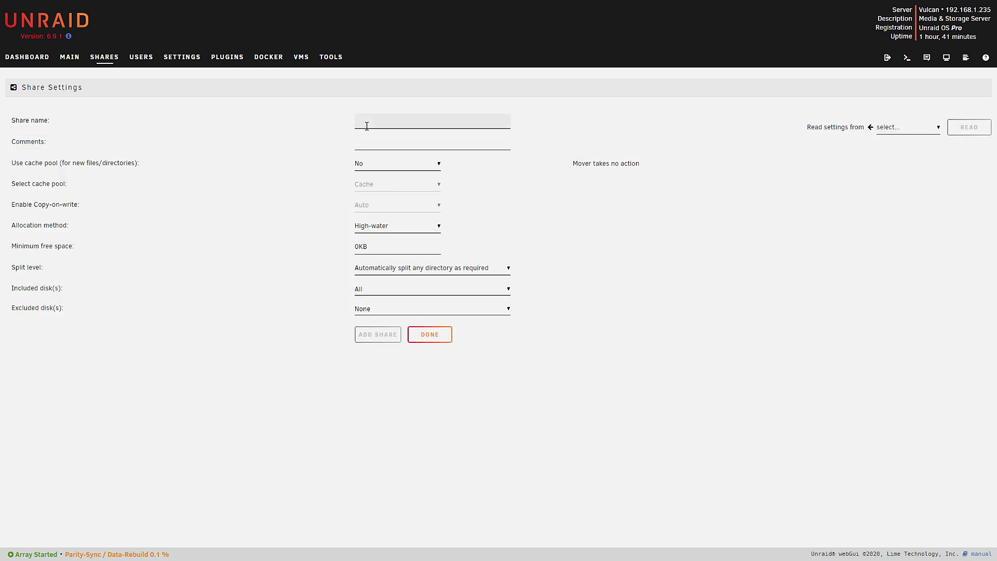
pyautogui.write('Share')
# - Check the allocation method help, create the share with High-water allocation and no cache pool, and return to the shares list
pyautogui.click(50, 229)
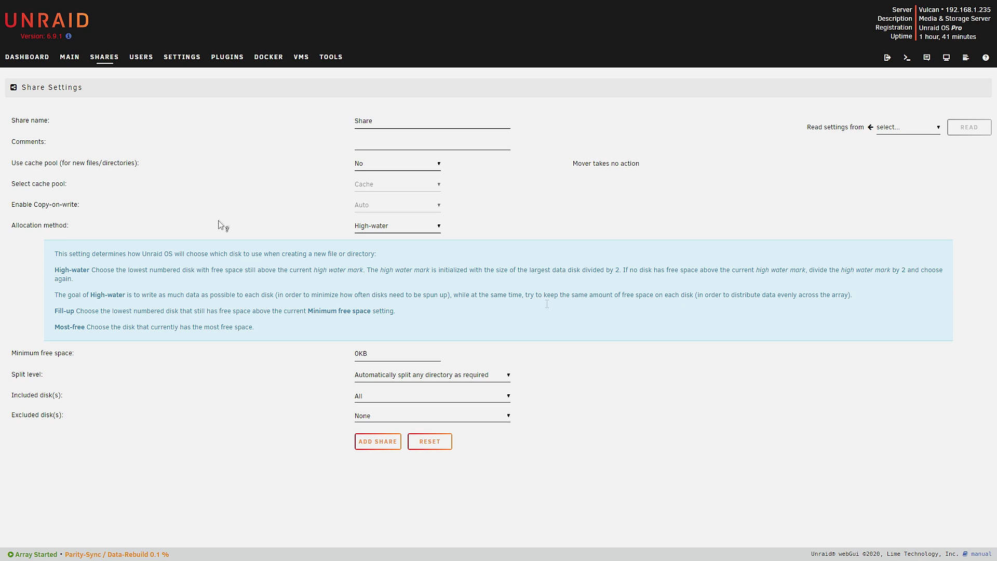
pyautogui.click(272, 226)
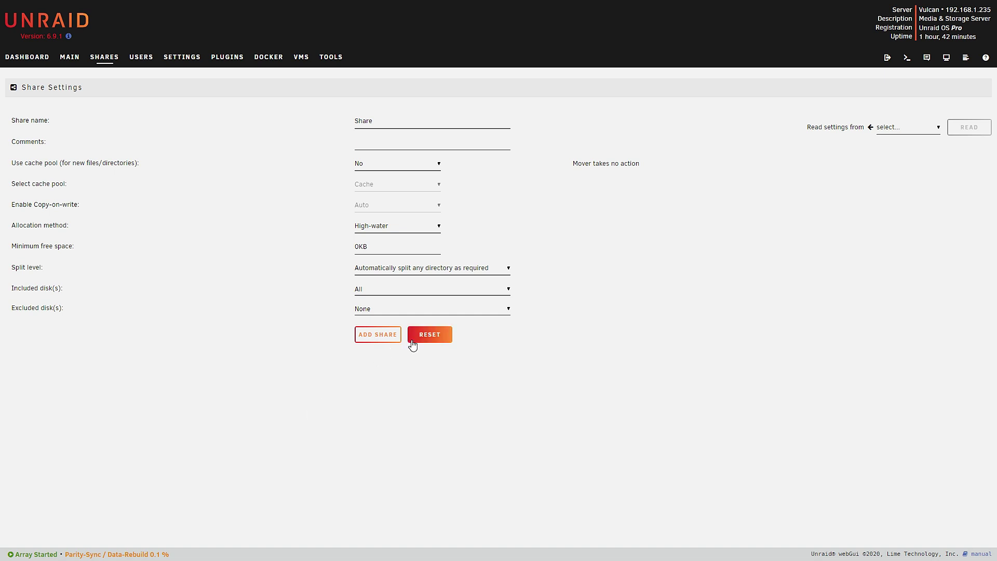
pyautogui.click(374, 339)
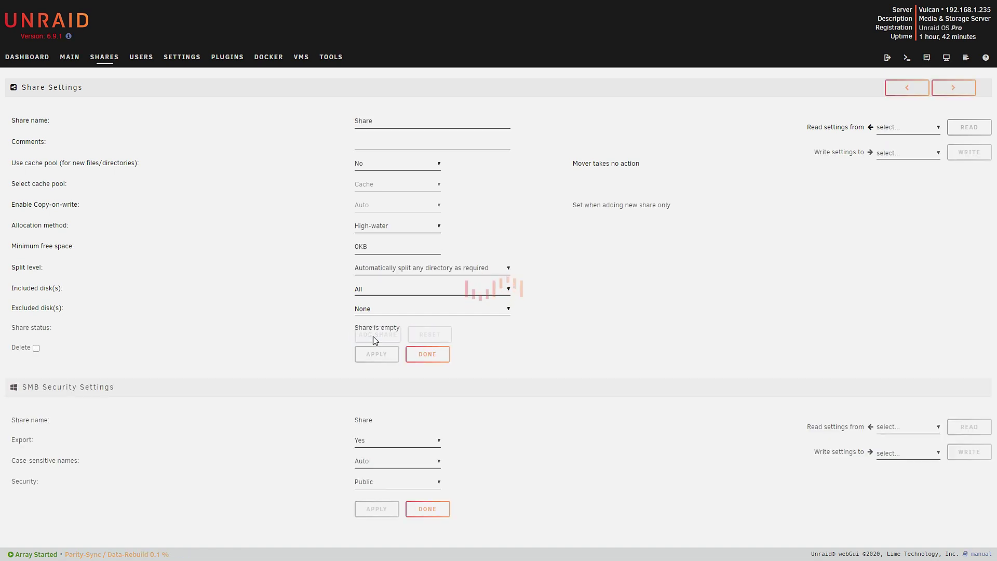
pyautogui.click(422, 352)
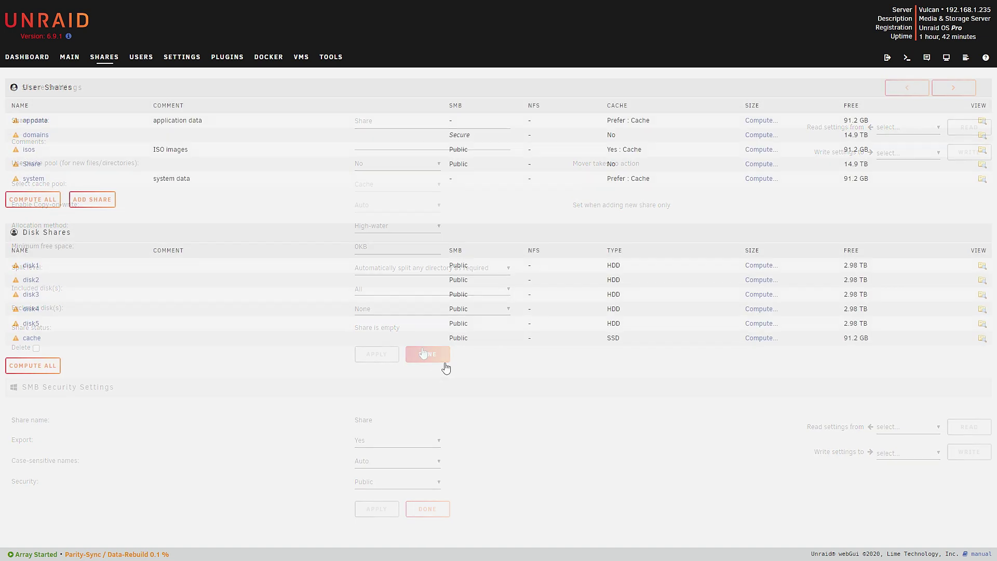